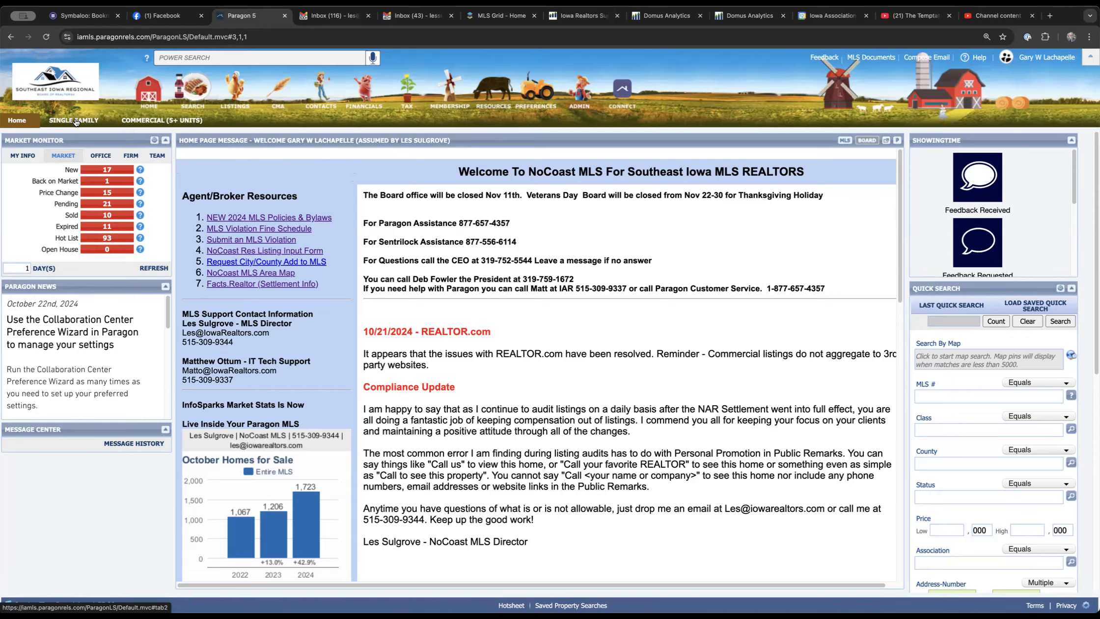
# Compare the city and location criteria fields of the Single Family and Commercial (5+ Units) searches
pyautogui.click(74, 120)
pyautogui.moveTo(192, 89)
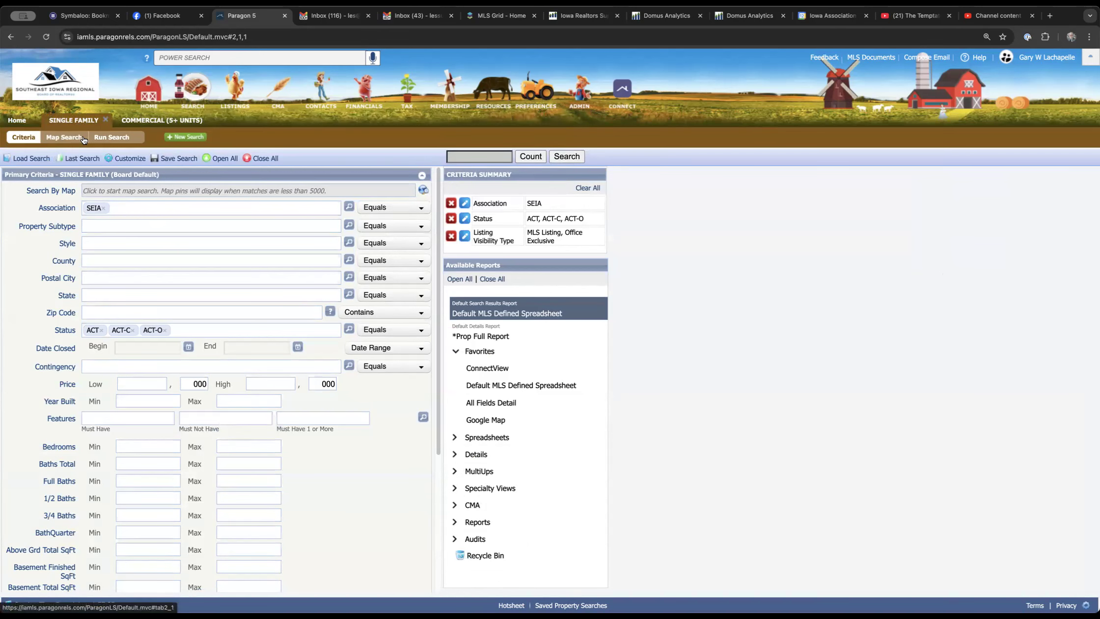
pyautogui.click(79, 157)
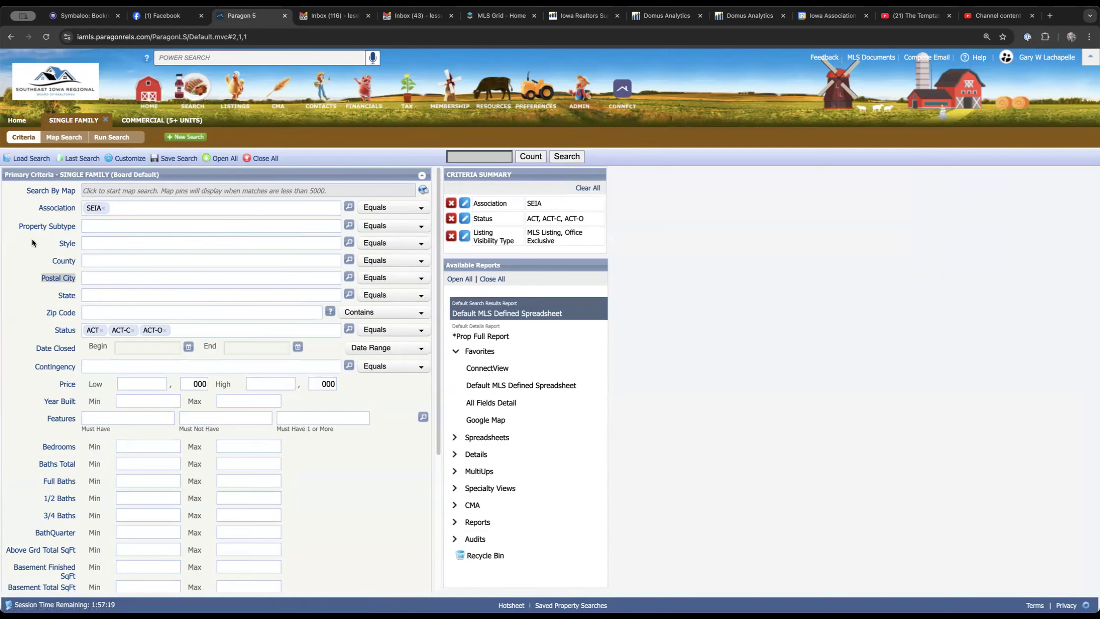
pyautogui.click(36, 275)
pyautogui.click(153, 121)
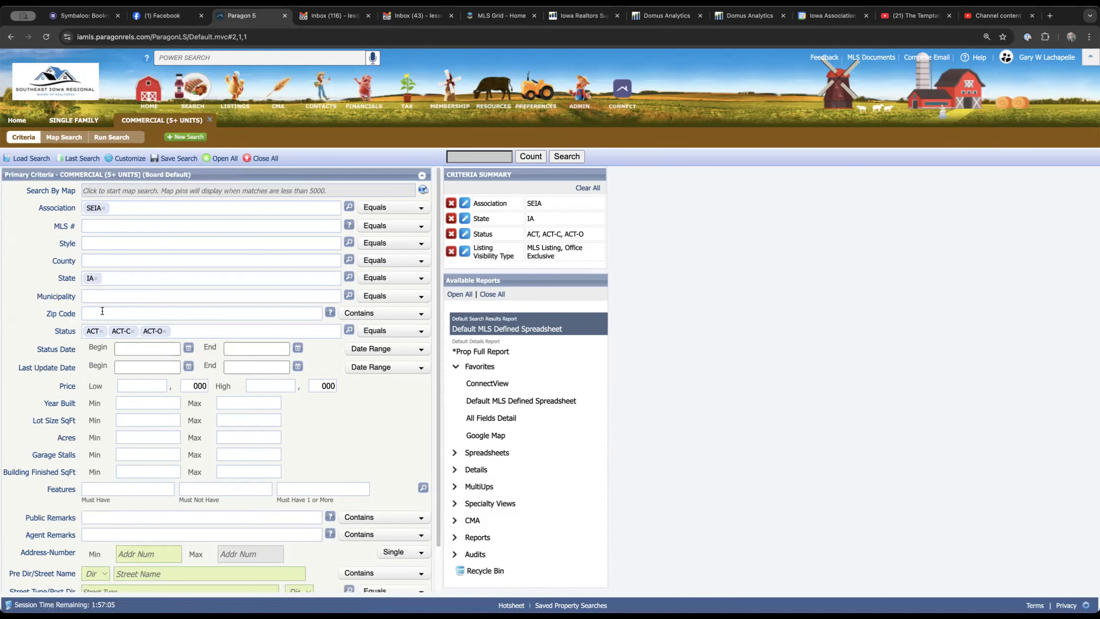
pyautogui.moveTo(33, 295); pyautogui.dragTo(71, 298)
pyautogui.click(74, 120)
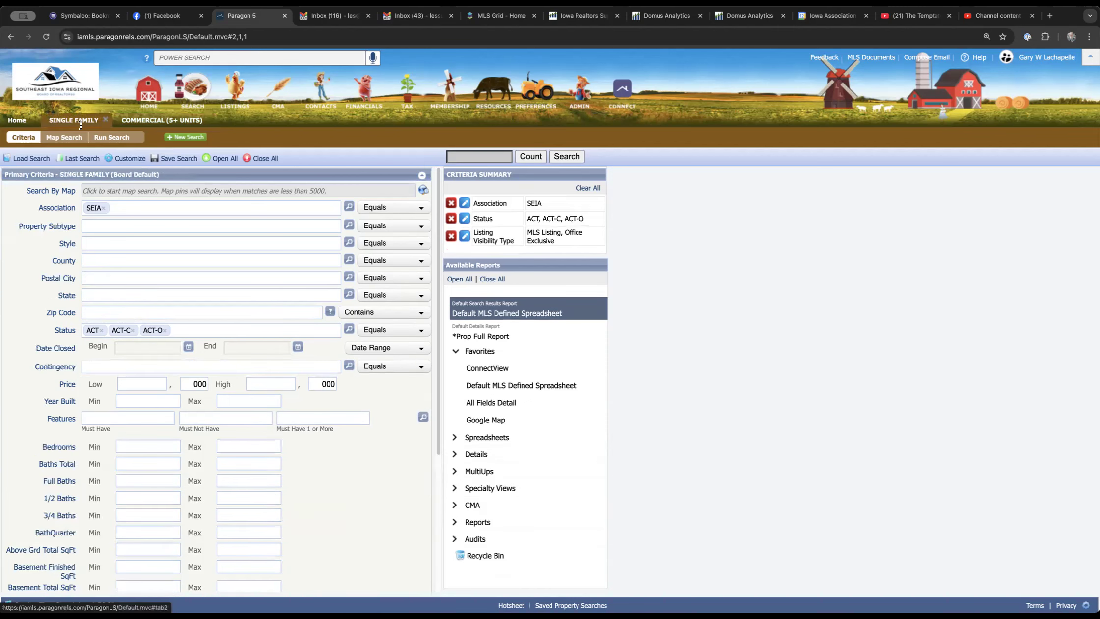
pyautogui.click(79, 157)
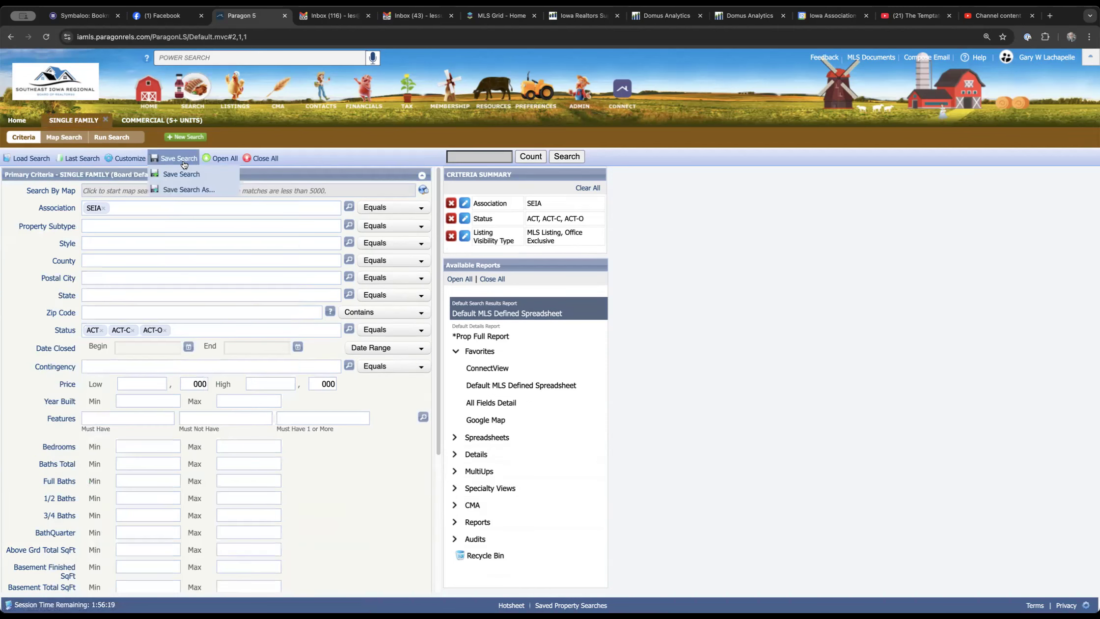
# Customize the fields of the Commercial (5+ Units) search, finding "postal" and adding Postal City to the selected fields
pyautogui.click(157, 121)
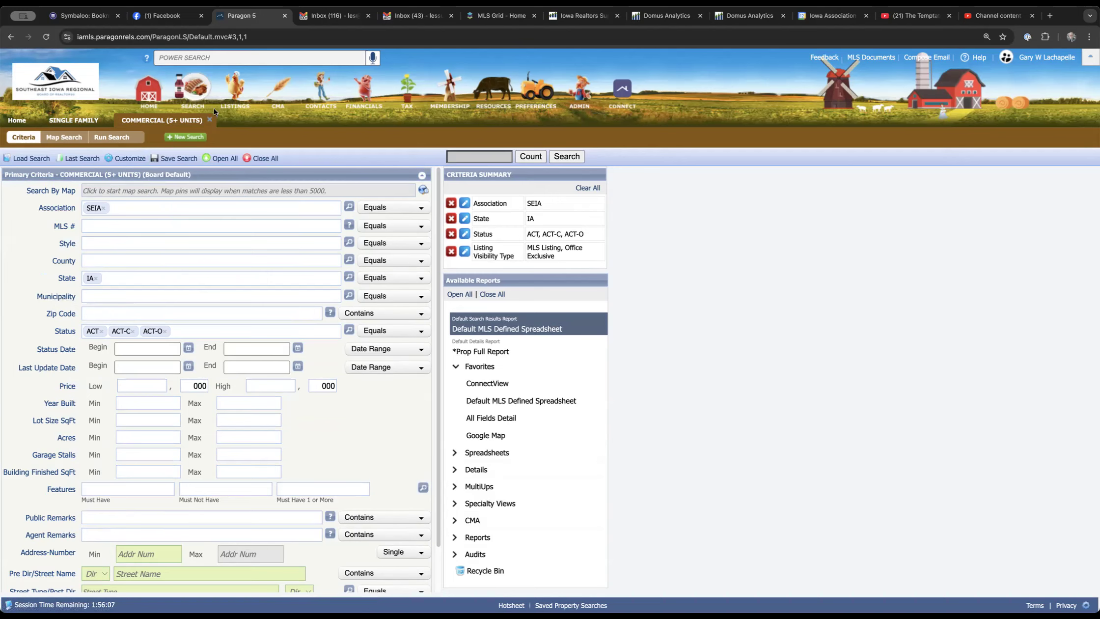
pyautogui.moveTo(195, 94)
pyautogui.click(126, 159)
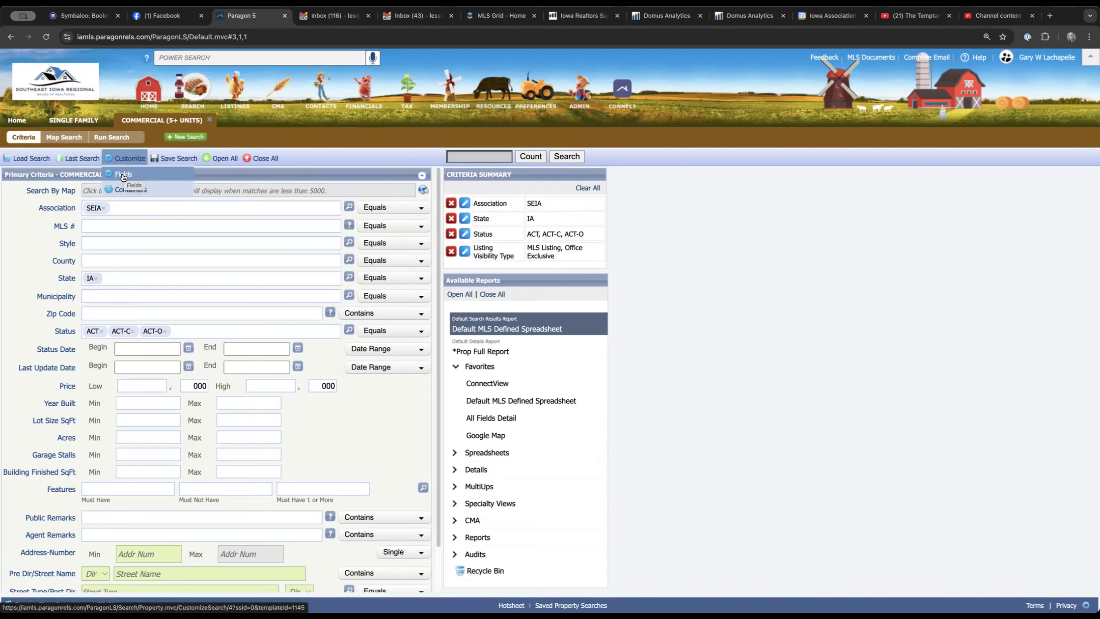
pyautogui.click(123, 175)
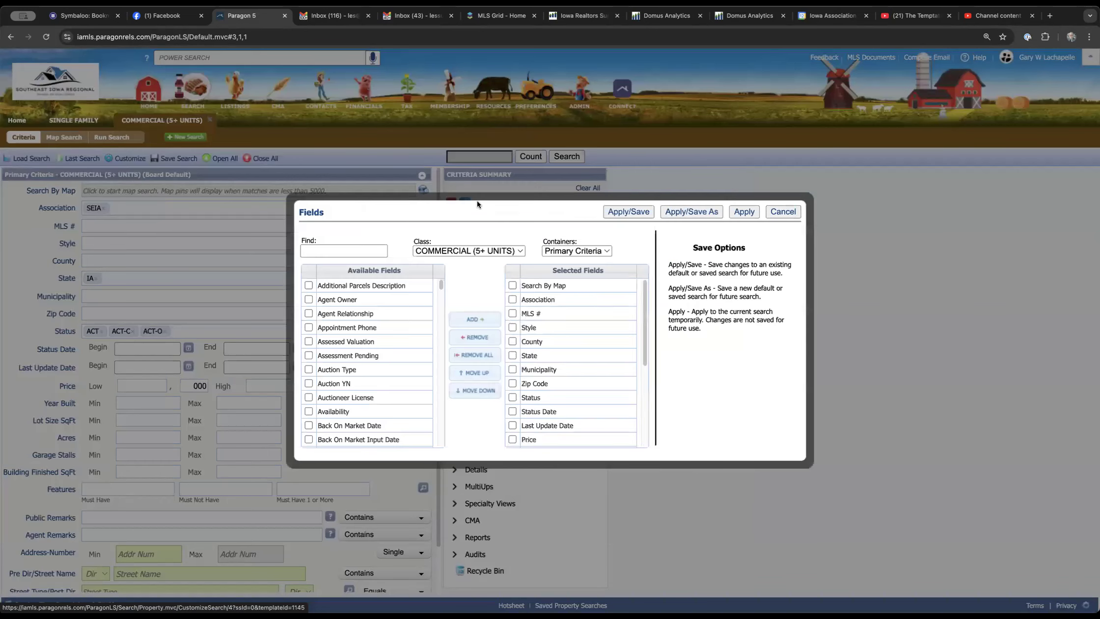
pyautogui.scroll(-1, 441, 288)
pyautogui.moveTo(441, 287); pyautogui.dragTo(441, 390)
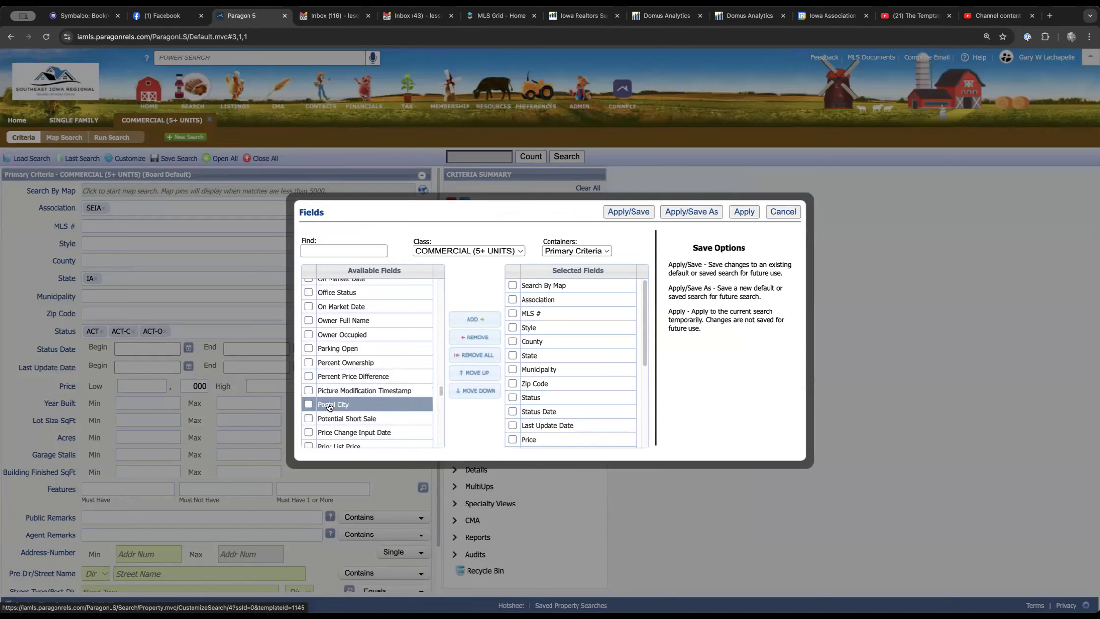
pyautogui.click(324, 249)
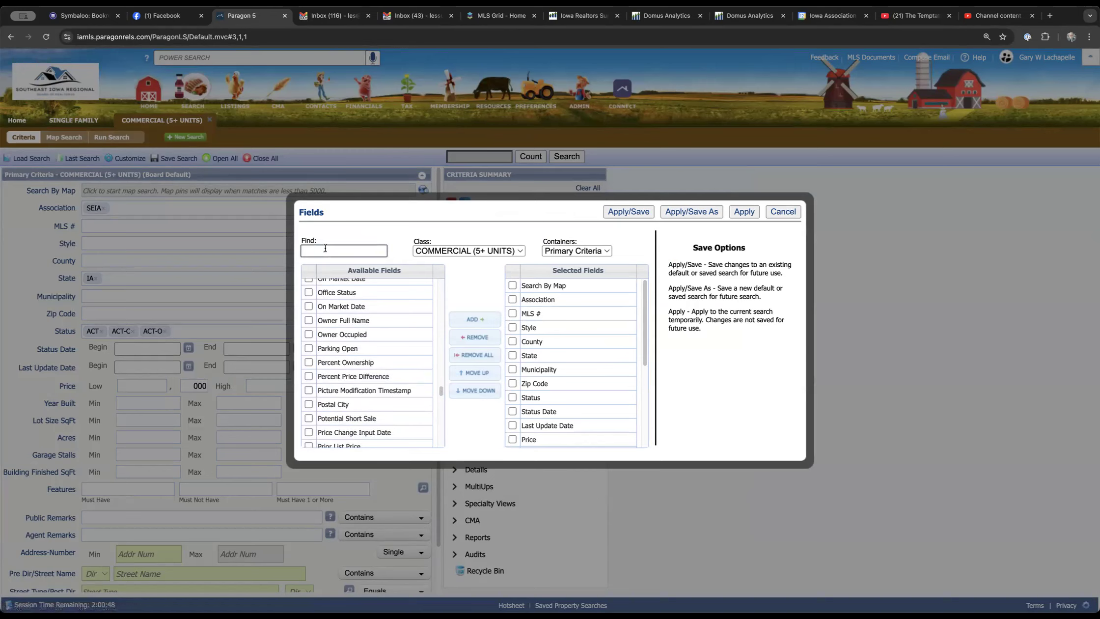
pyautogui.write('postal')
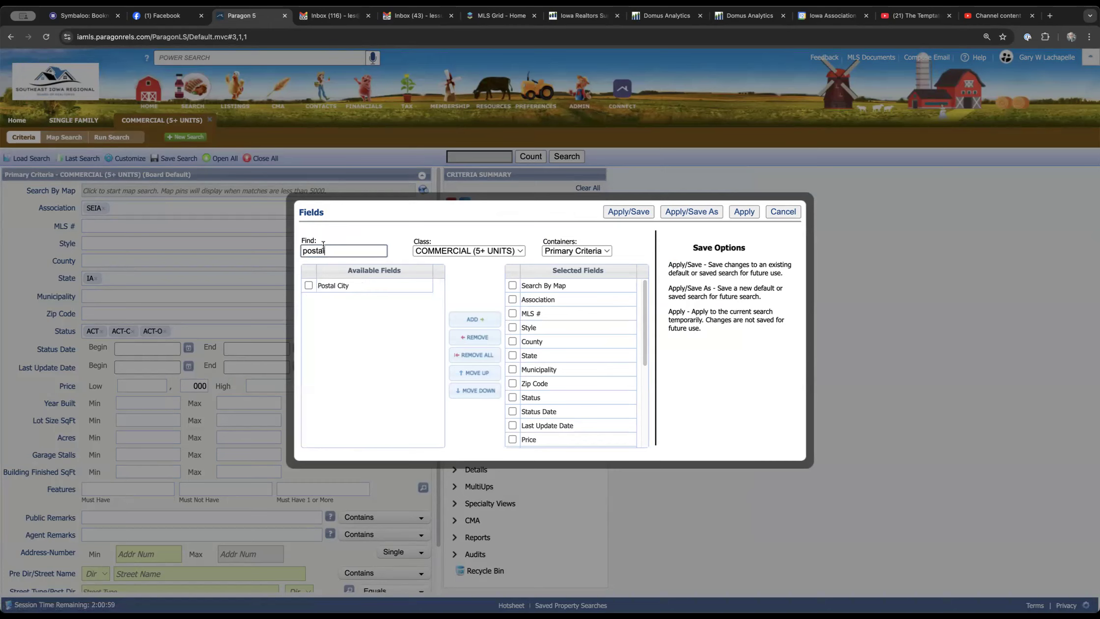
pyautogui.click(308, 285)
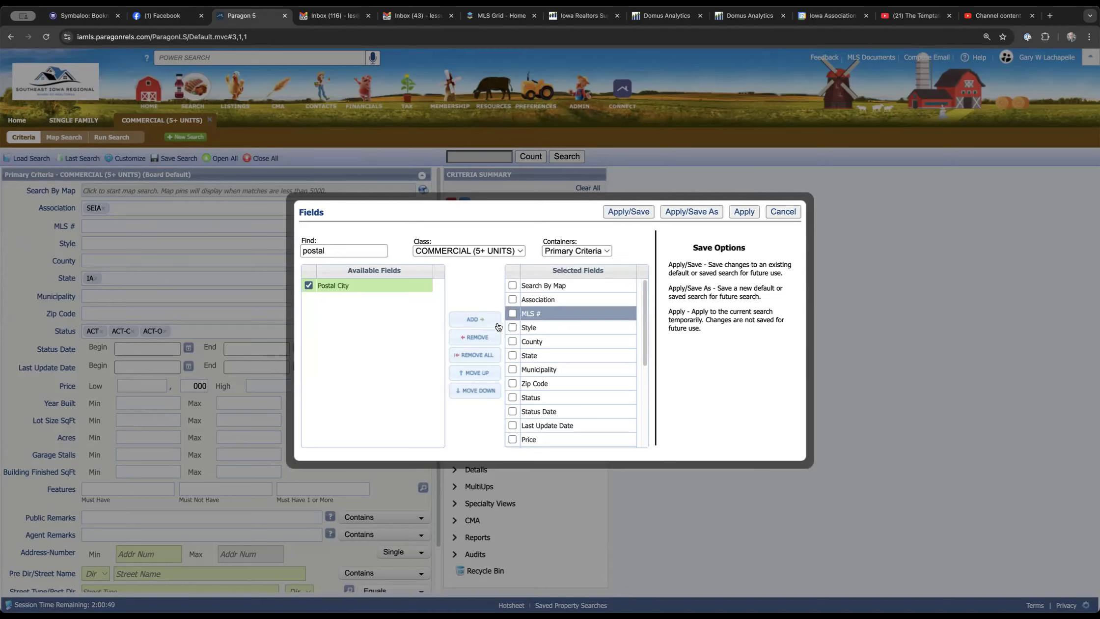
pyautogui.click(482, 320)
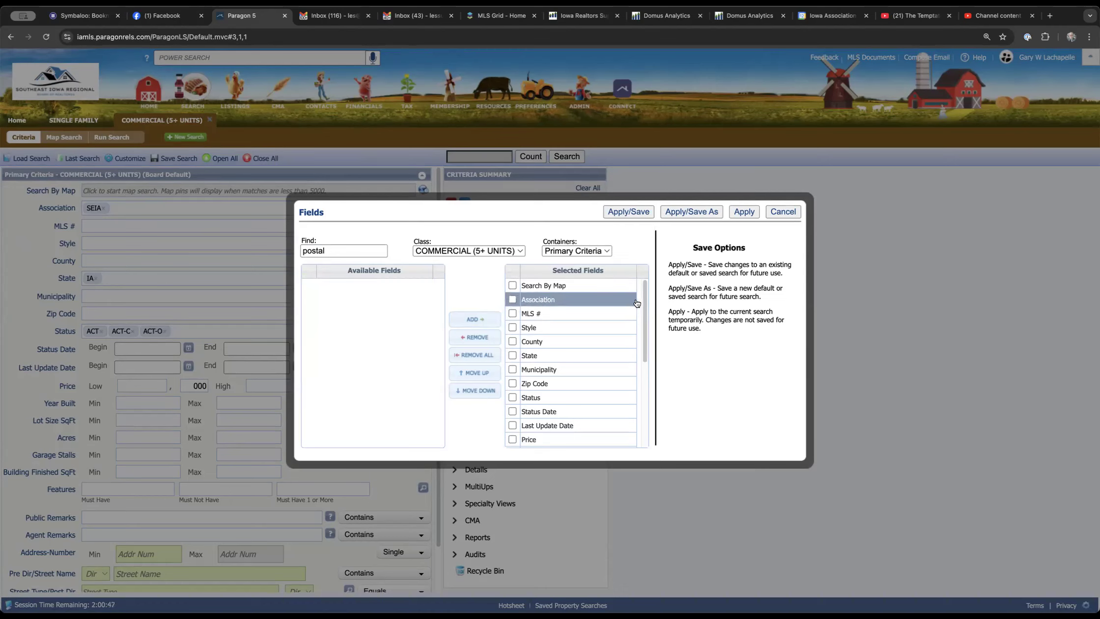
# Move Postal City up the selected fields to between Municipality and Zip Code, and deselect it
pyautogui.scroll(-2, 644, 355)
pyautogui.moveTo(644, 355); pyautogui.dragTo(643, 385)
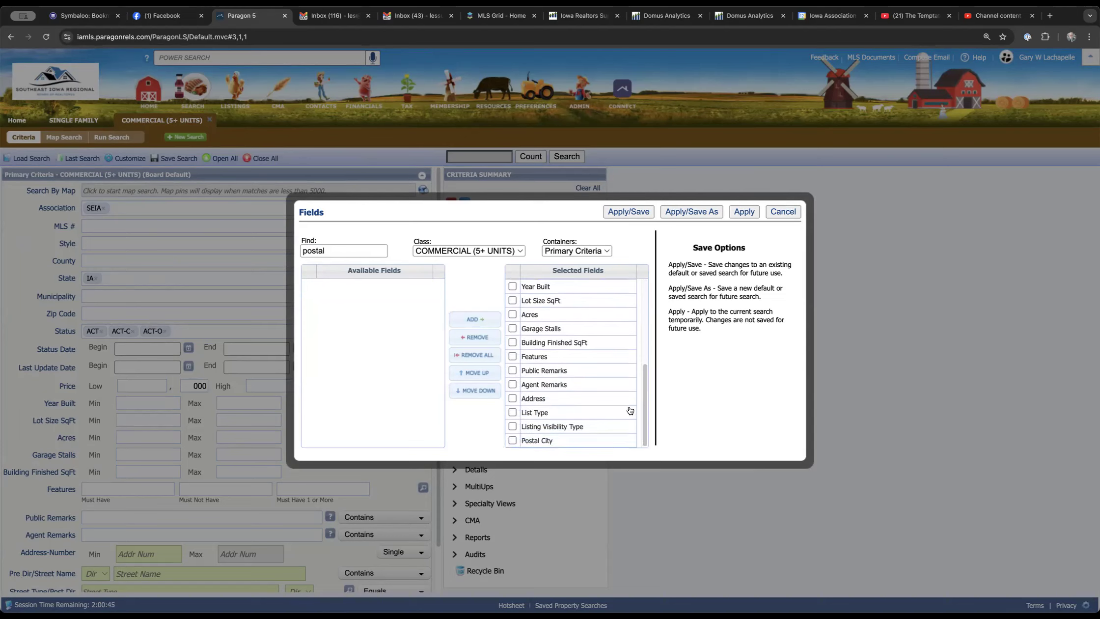
pyautogui.click(563, 440)
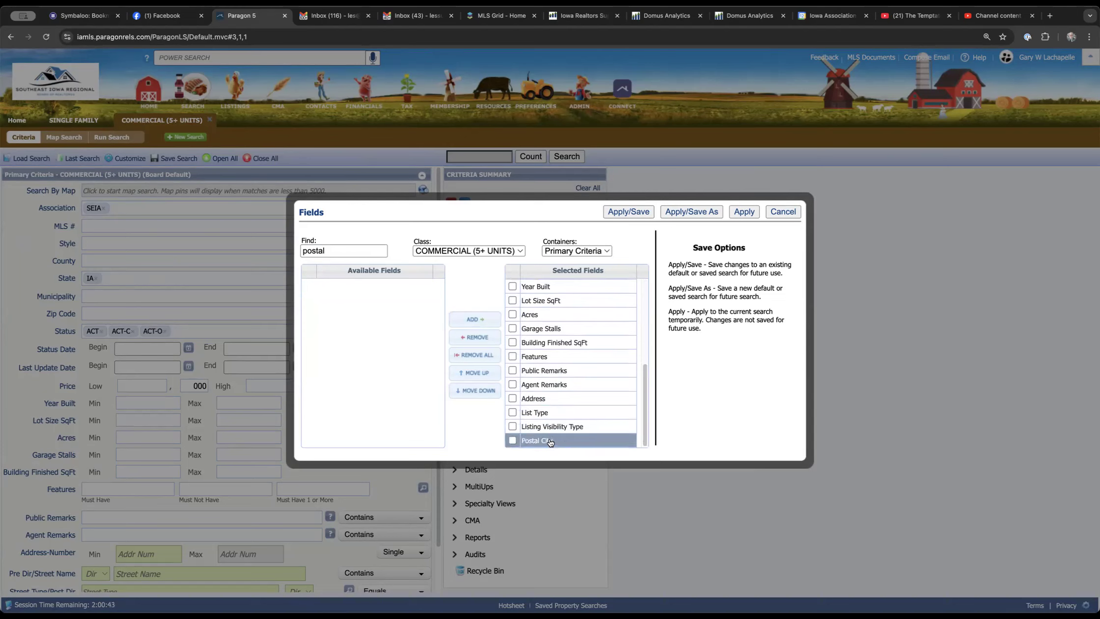
pyautogui.click(555, 441)
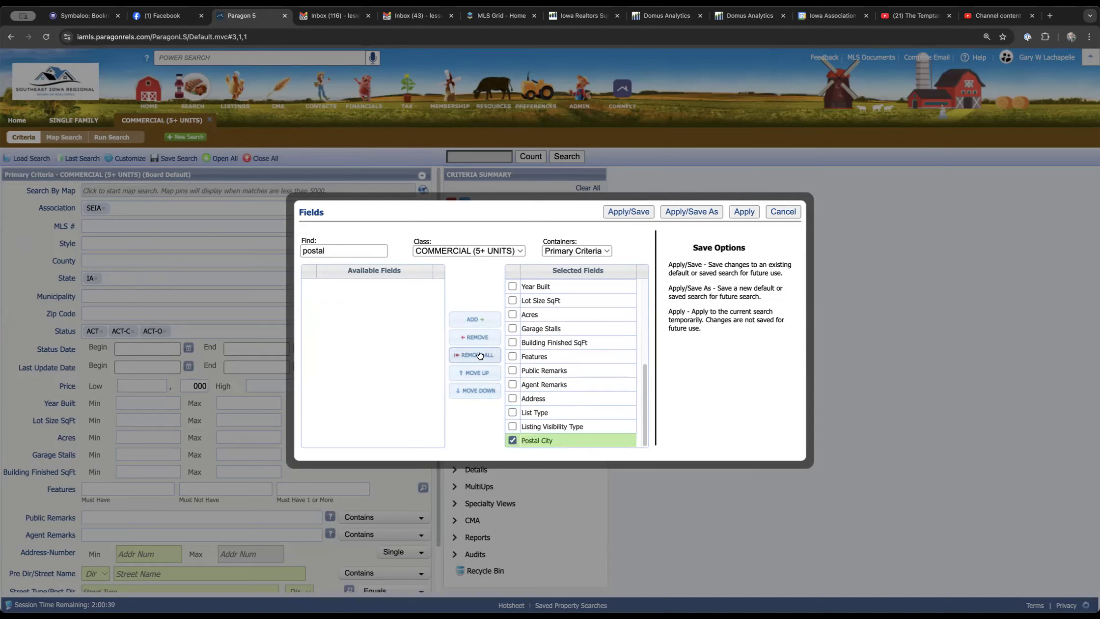
pyautogui.click(474, 374)
pyautogui.click(474, 374)
pyautogui.click(474, 374)
pyautogui.click(474, 374)
pyautogui.click(474, 374)
pyautogui.click(475, 374)
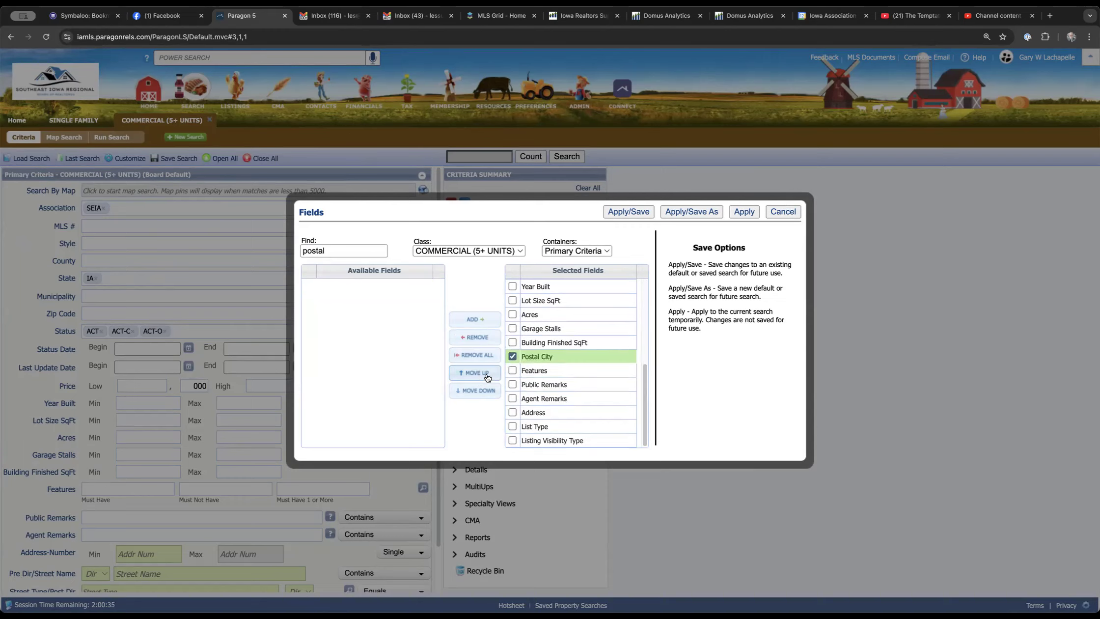
pyautogui.moveTo(562, 361); pyautogui.dragTo(602, 385)
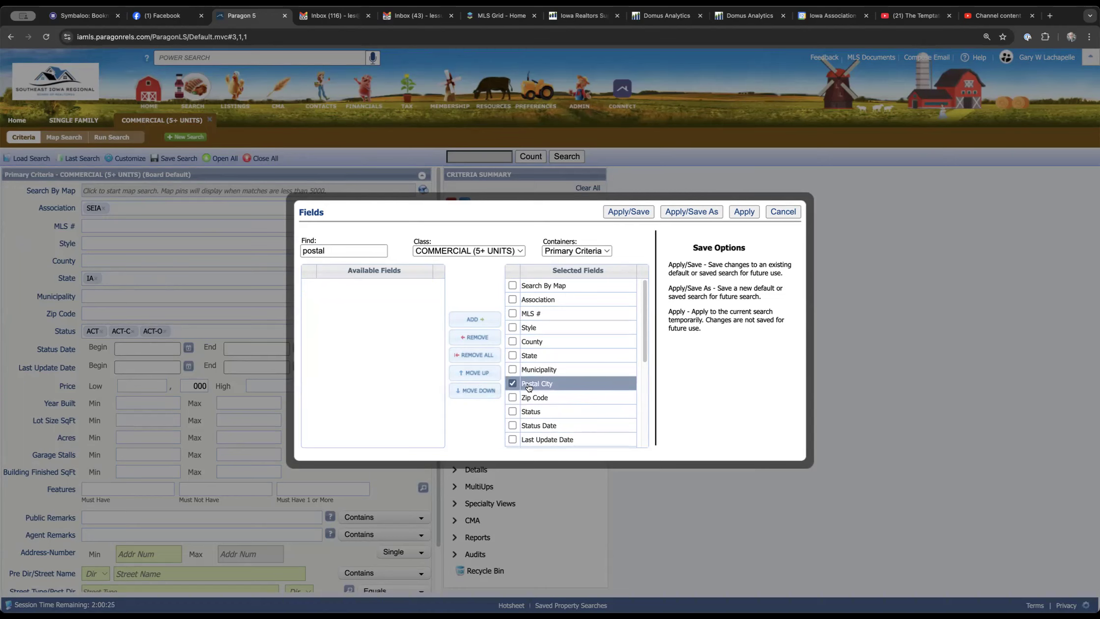
pyautogui.click(512, 383)
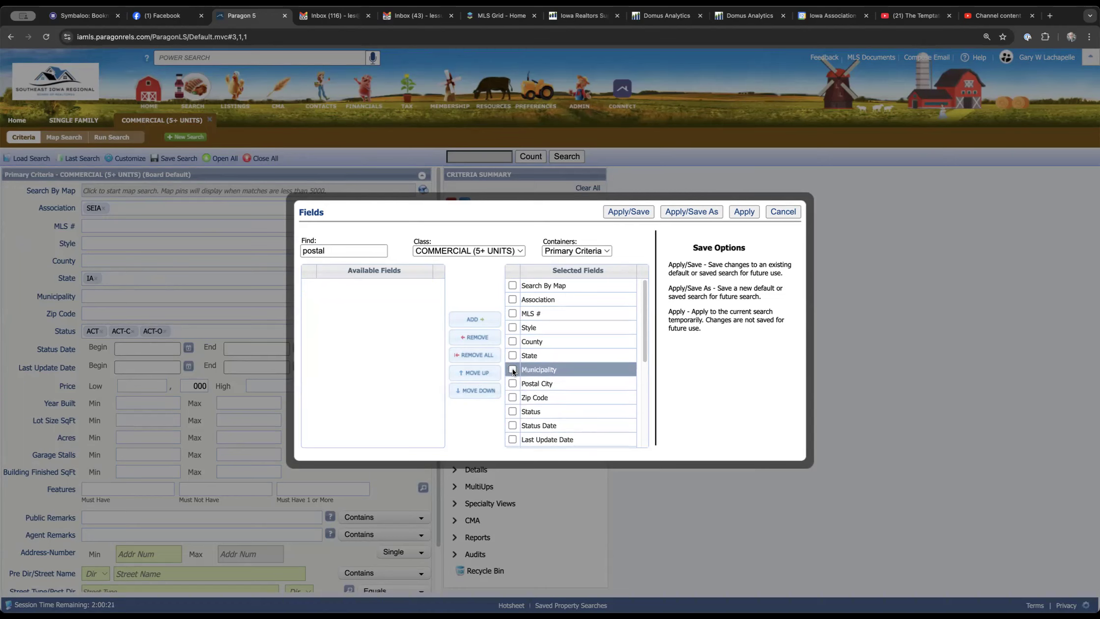
# Remove Municipality from the selected fields and save the search with its criteria values as the personal default for COMMERCIAL (5+ UNITS)
pyautogui.click(513, 370)
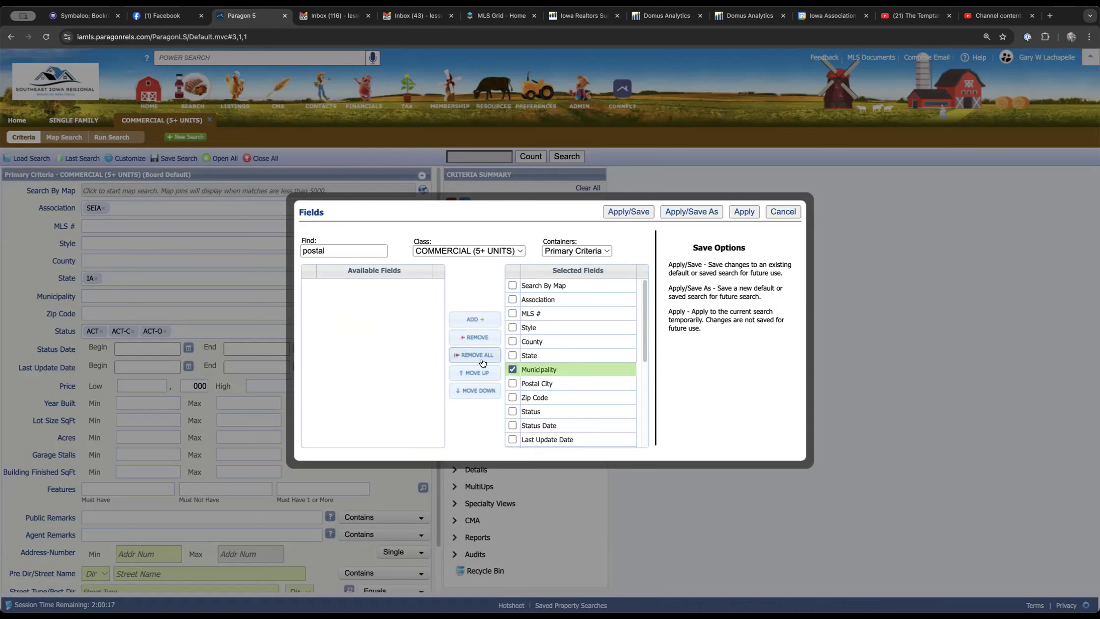
pyautogui.click(483, 337)
pyautogui.click(374, 288)
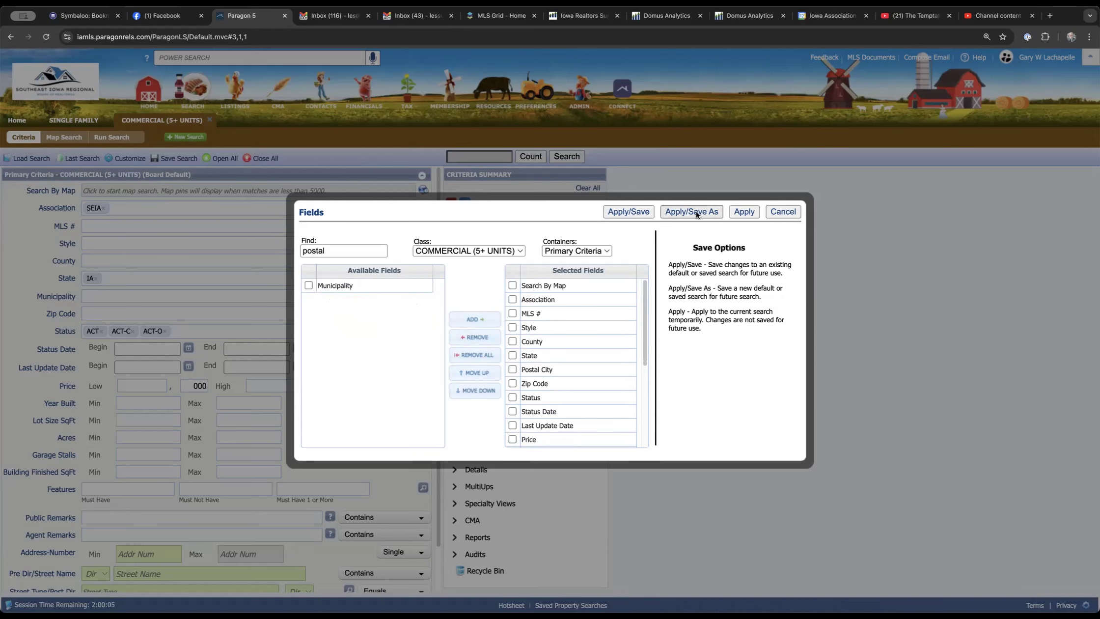
pyautogui.click(627, 212)
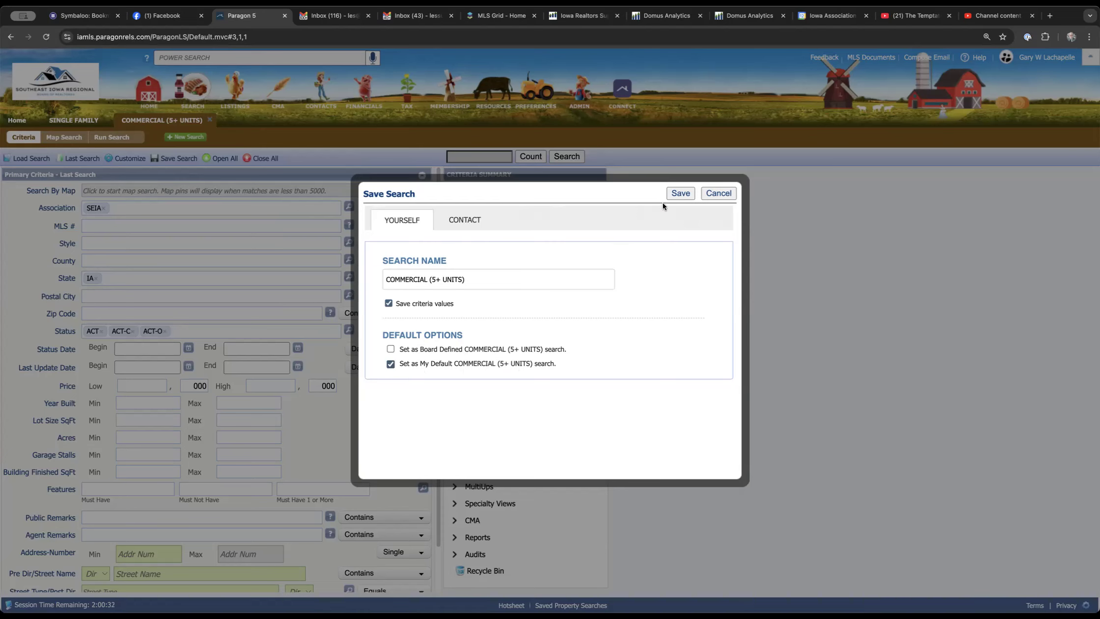
pyautogui.click(675, 194)
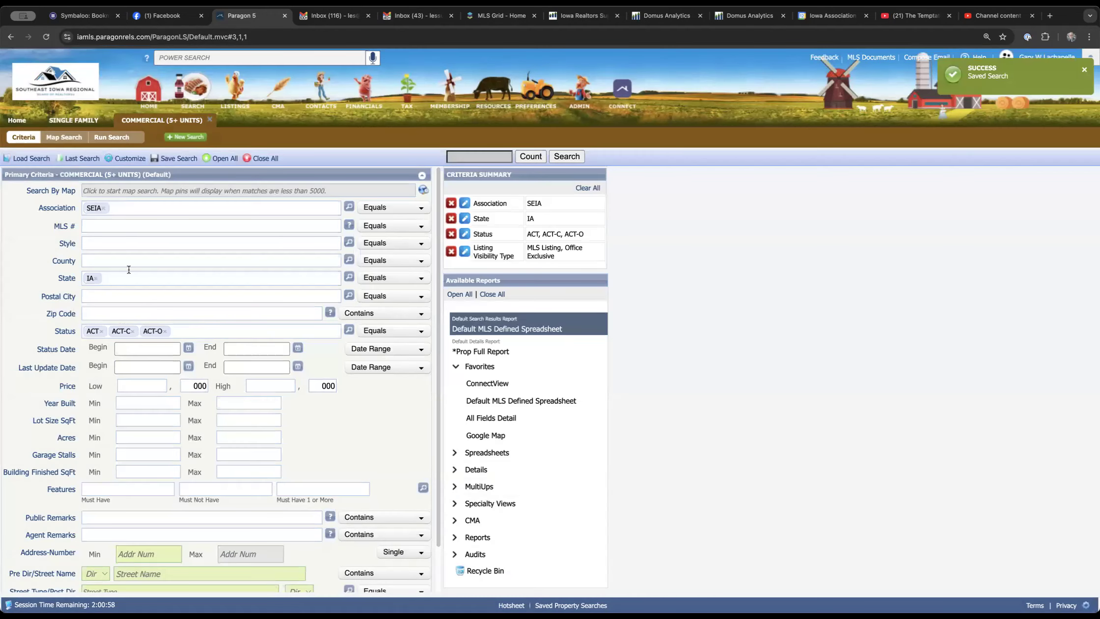
# Close both open searches and reopen a Commercial (5+ Units) search to check its criteria fields
pyautogui.click(209, 120)
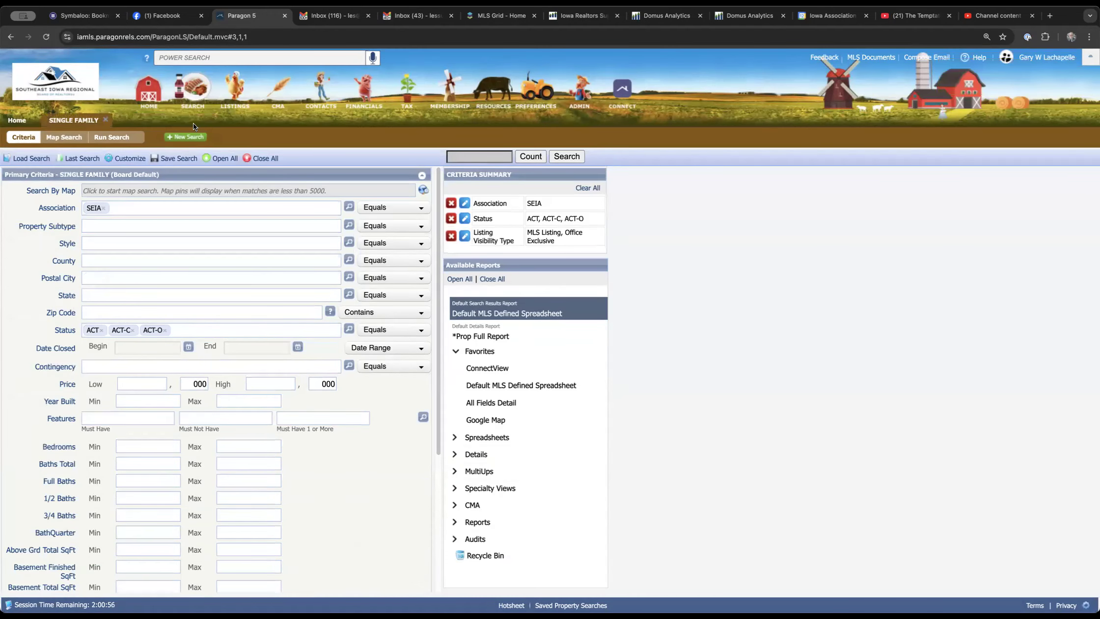
pyautogui.click(107, 119)
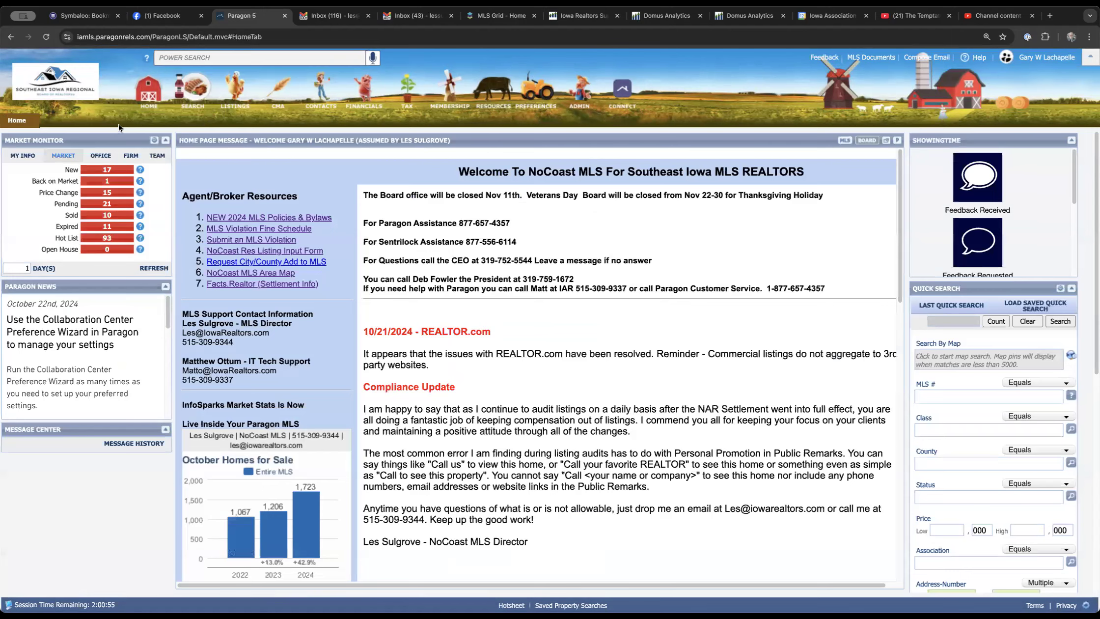
pyautogui.click(194, 93)
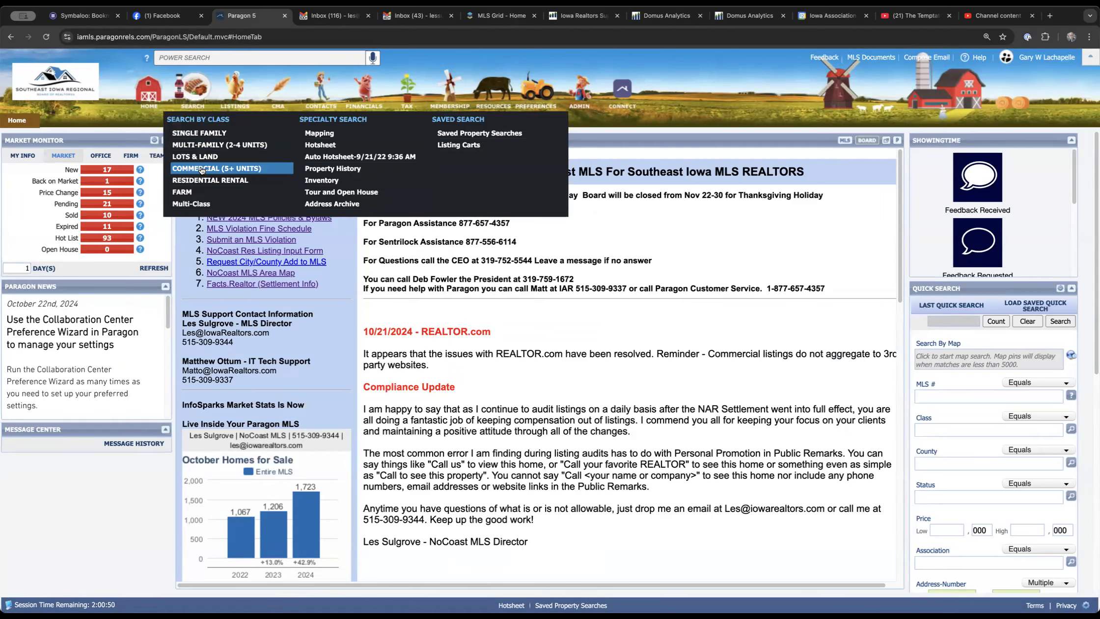
pyautogui.click(201, 169)
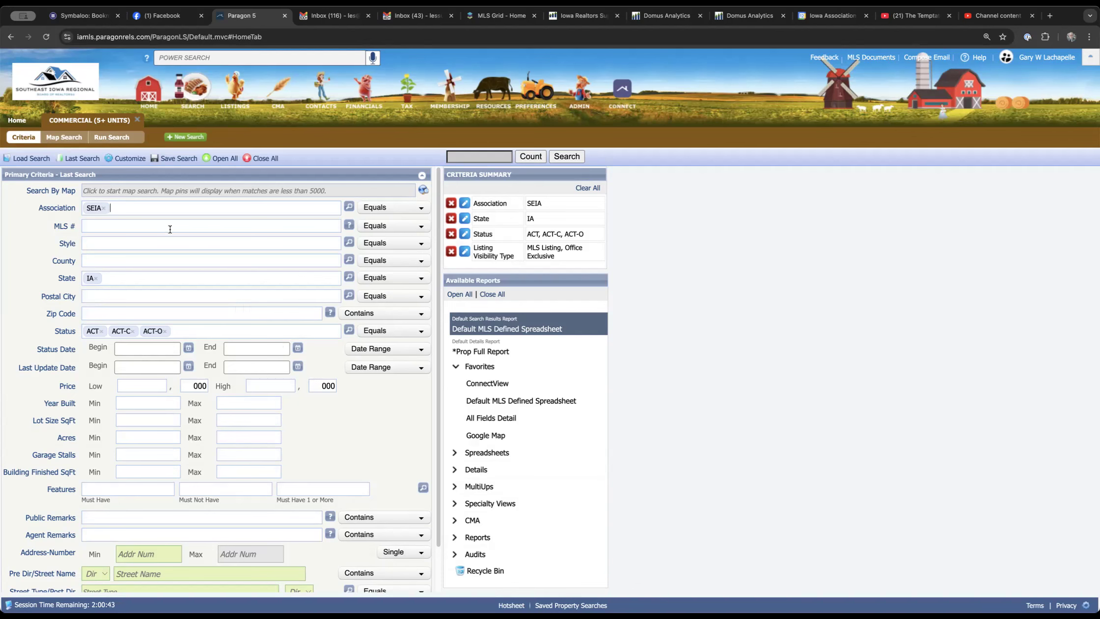
pyautogui.scroll(-2, 265, 321)
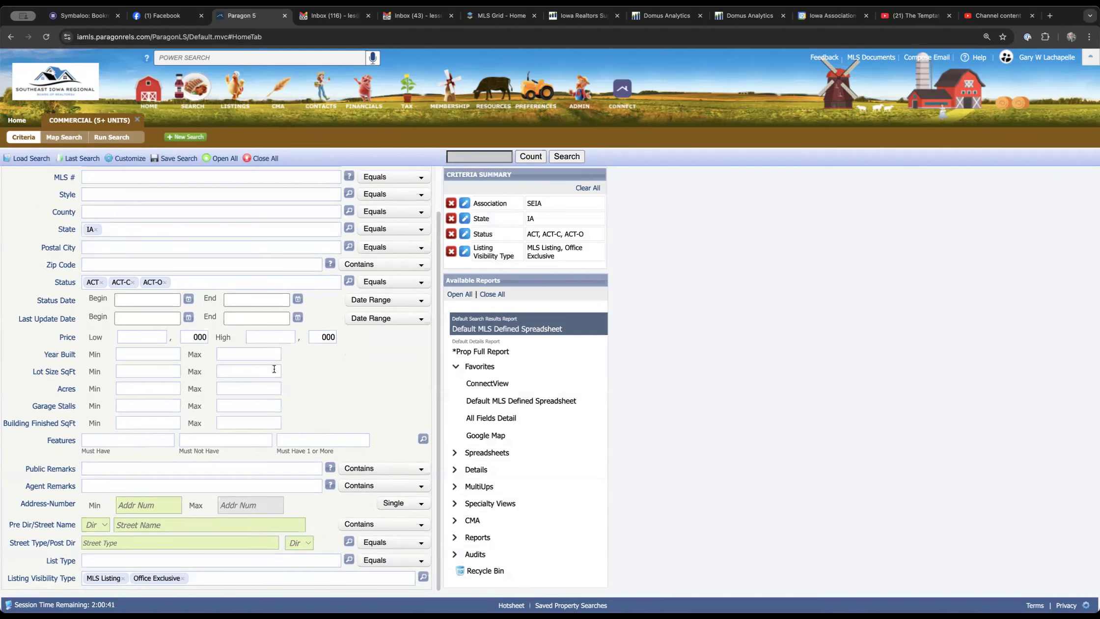
pyautogui.scroll(2, 247, 267)
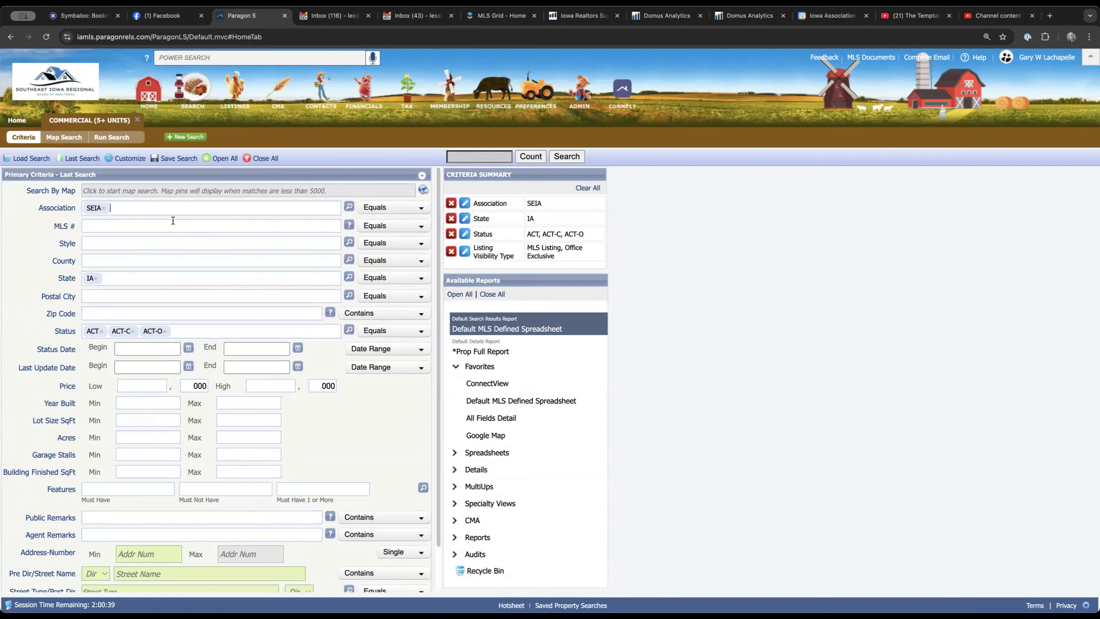